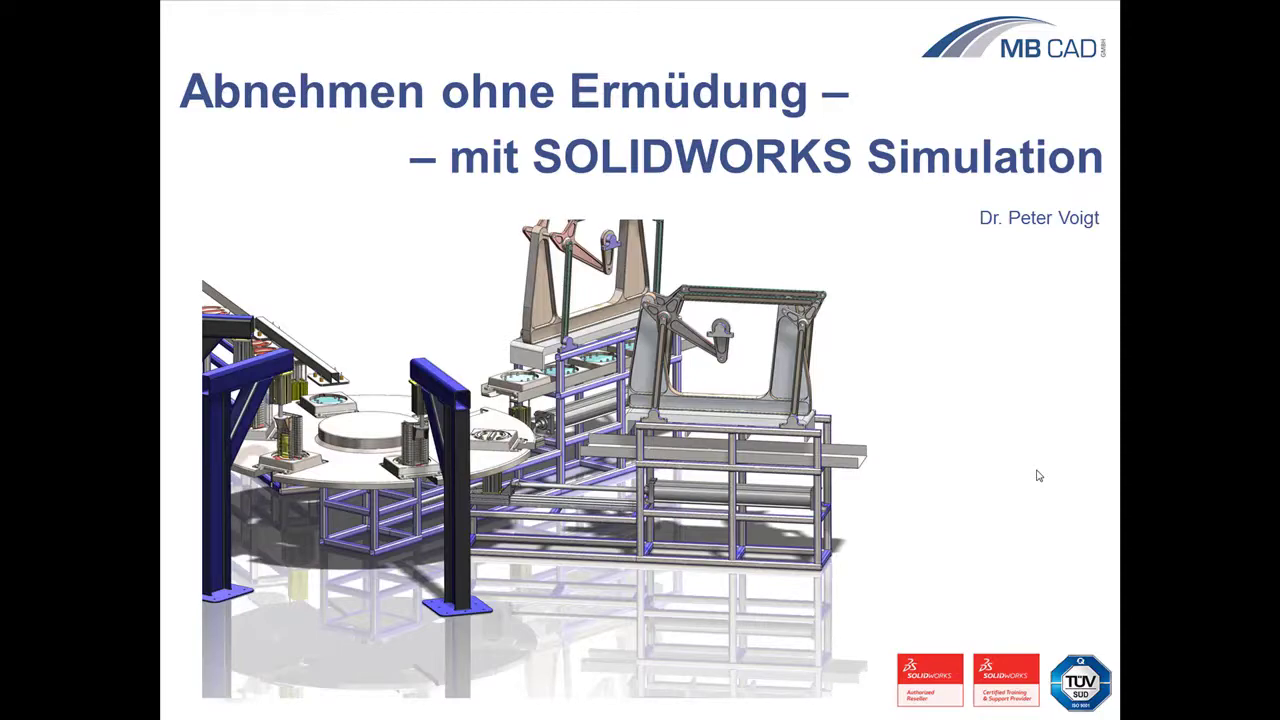
- Advance the slideshow past the title slide to the Simulation Standard slide
key(Right)
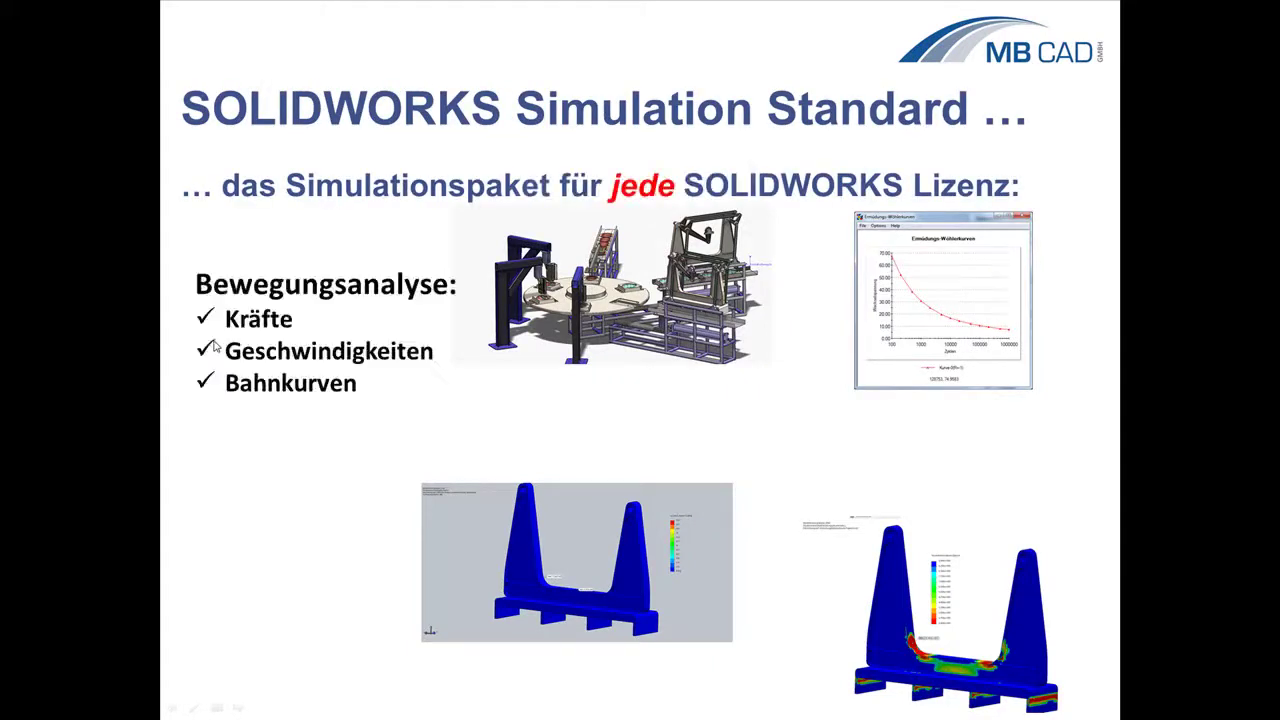
- Play the motion and FEM stress videos and reveal the FEM-Analyse and fatigue bullets
click(471, 344)
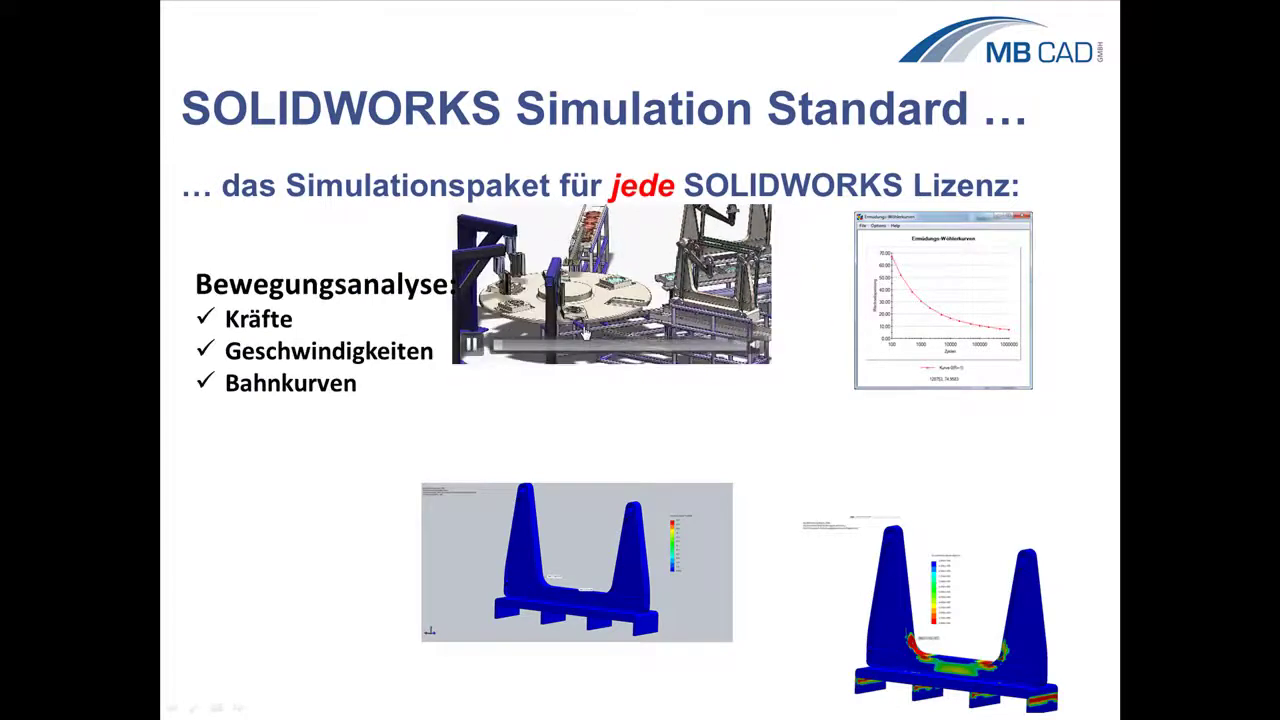
click(374, 521)
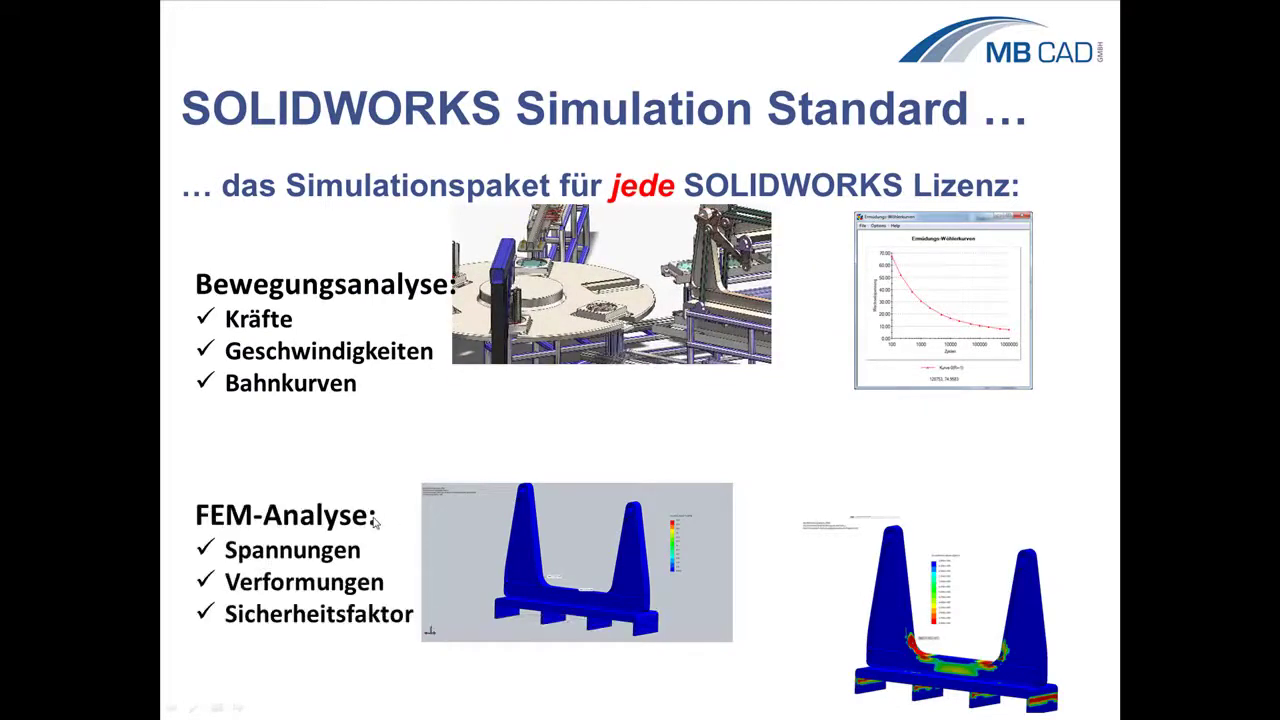
click(462, 534)
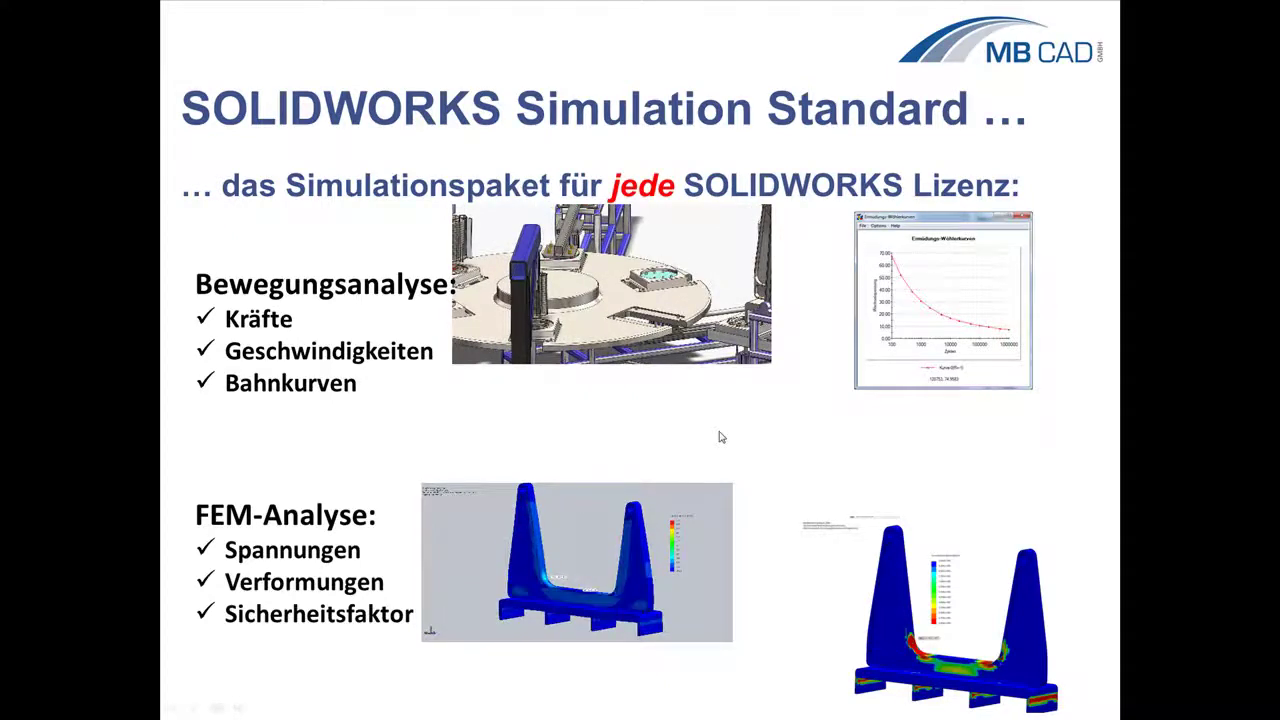
click(720, 437)
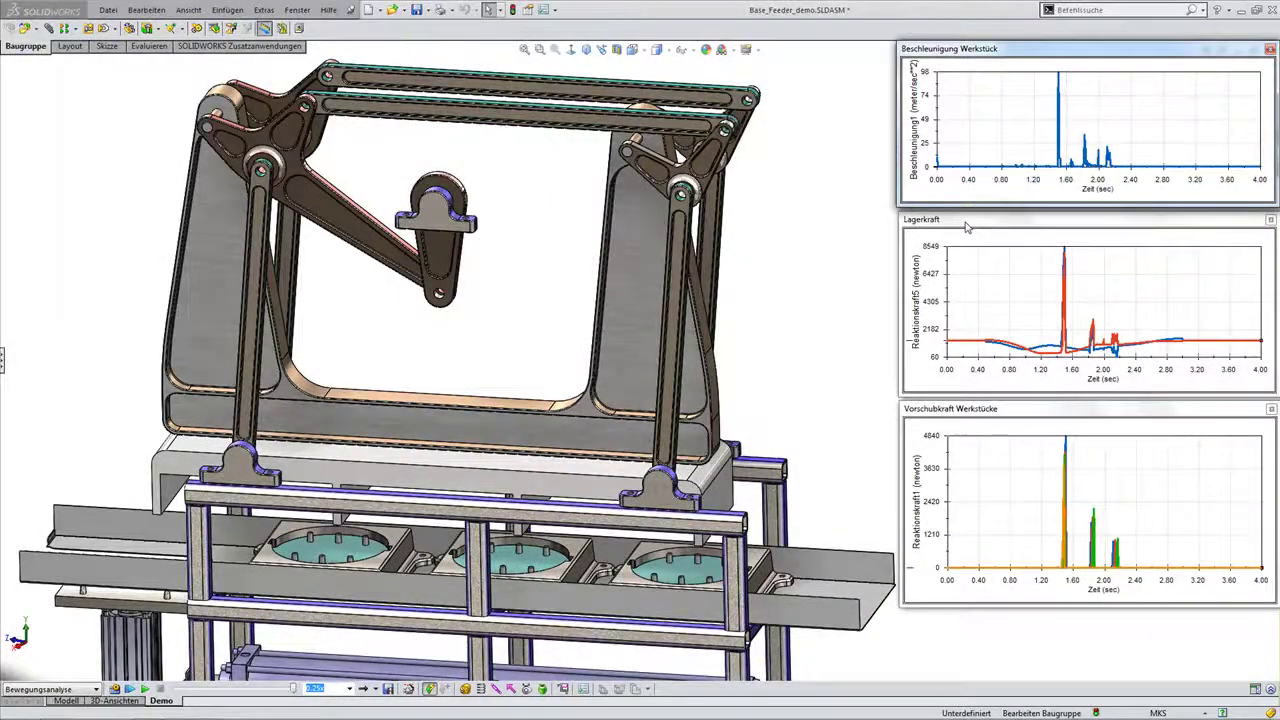
- Inspect the Lagerkraft plot and linkage pins, then play the motion study animation
click(966, 225)
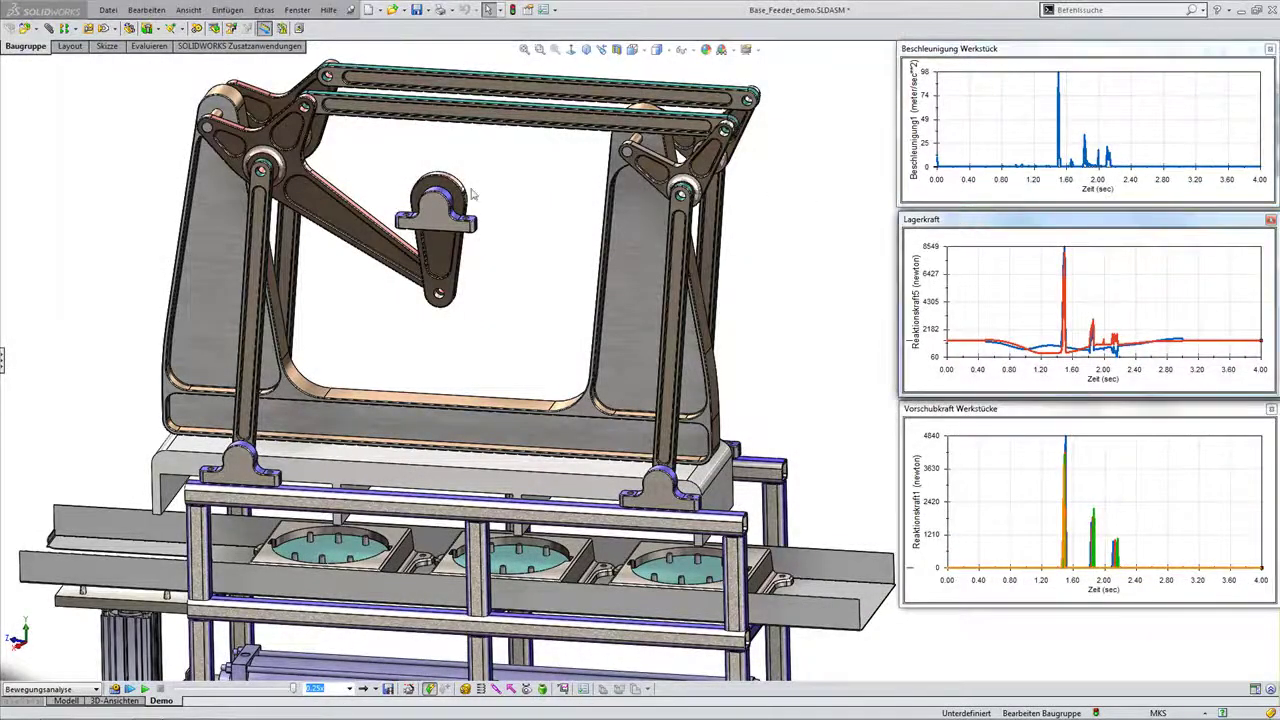
click(210, 128)
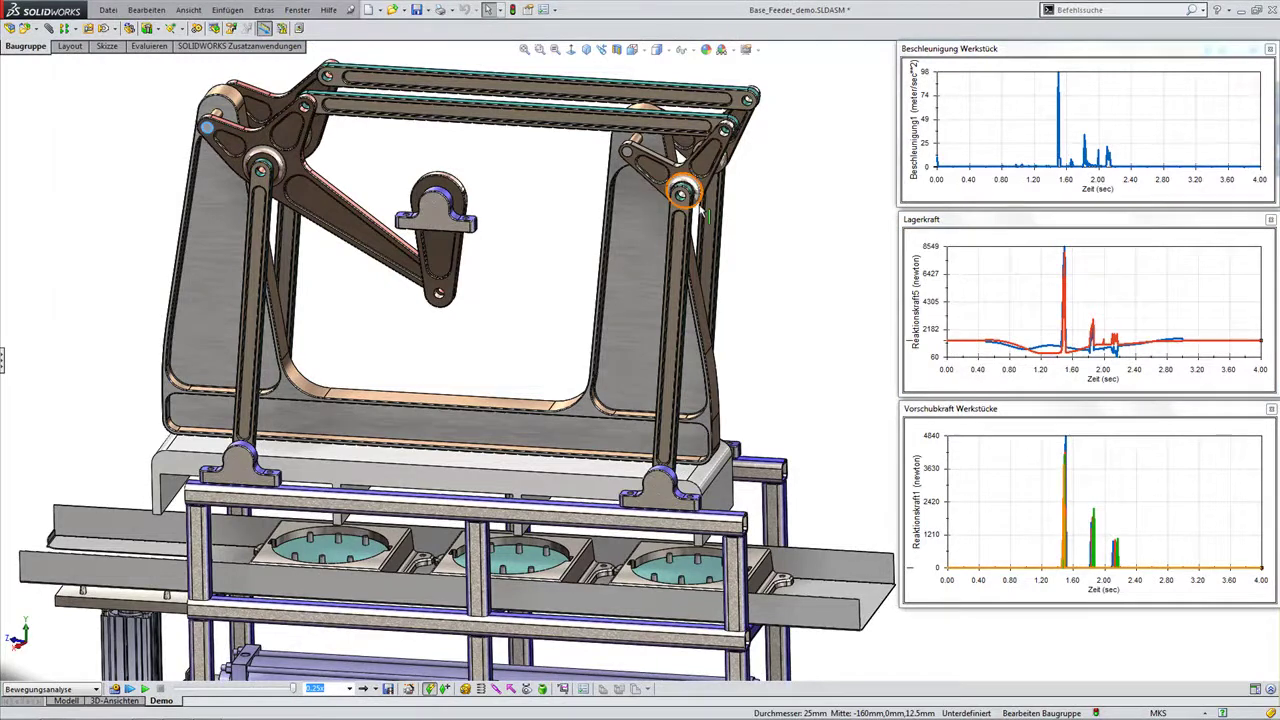
click(626, 154)
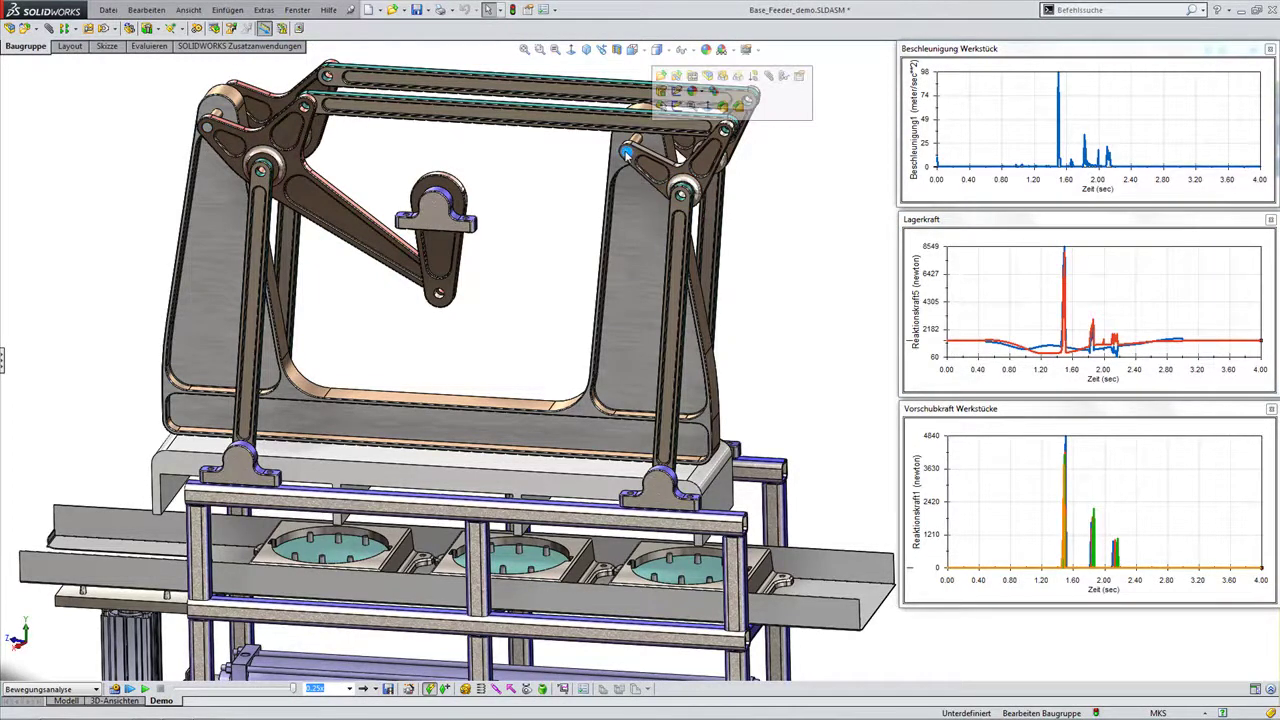
click(348, 490)
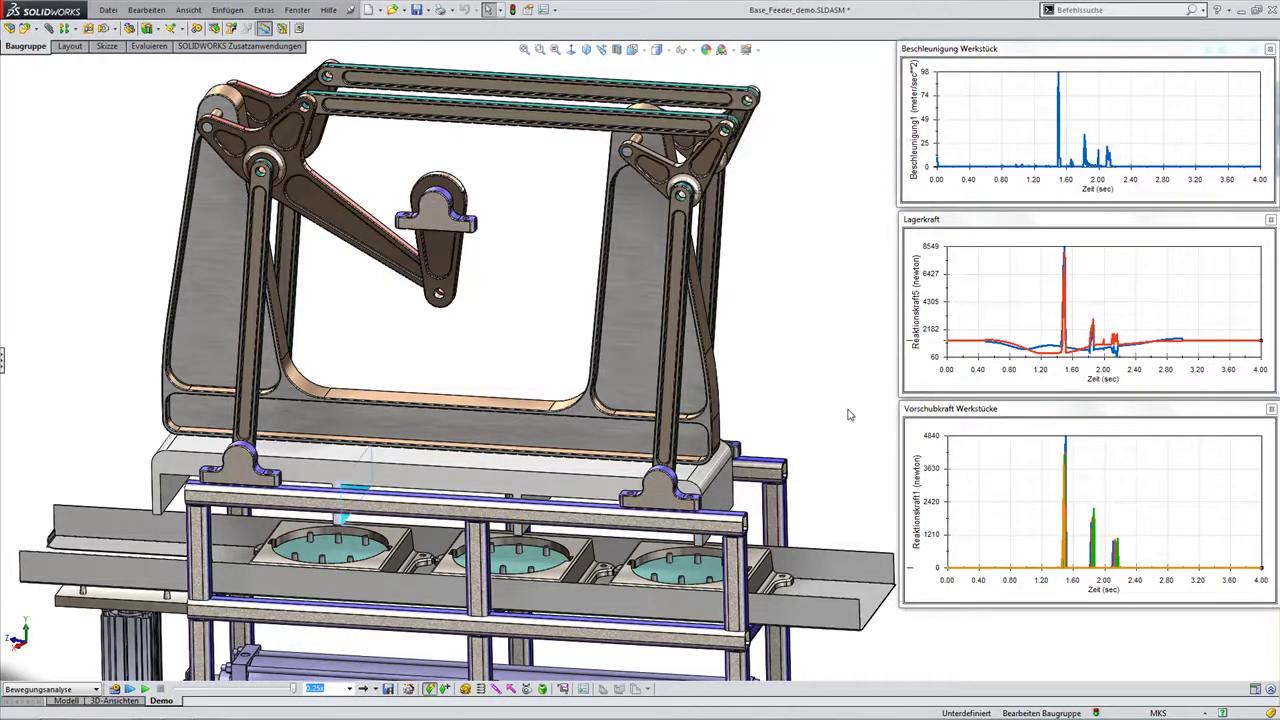
click(130, 690)
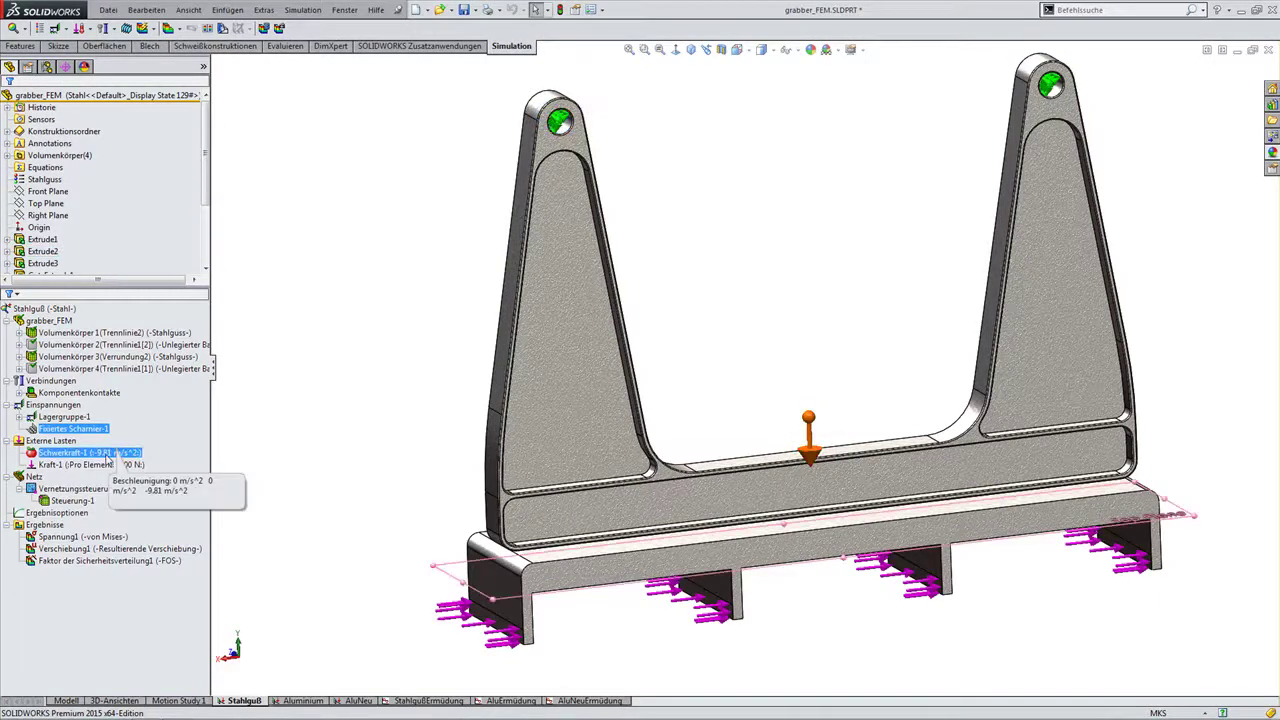
- Check the Kraft-1 load, then show Stahlguß stress (max 31.9) and safety factor (min 7)
click(92, 466)
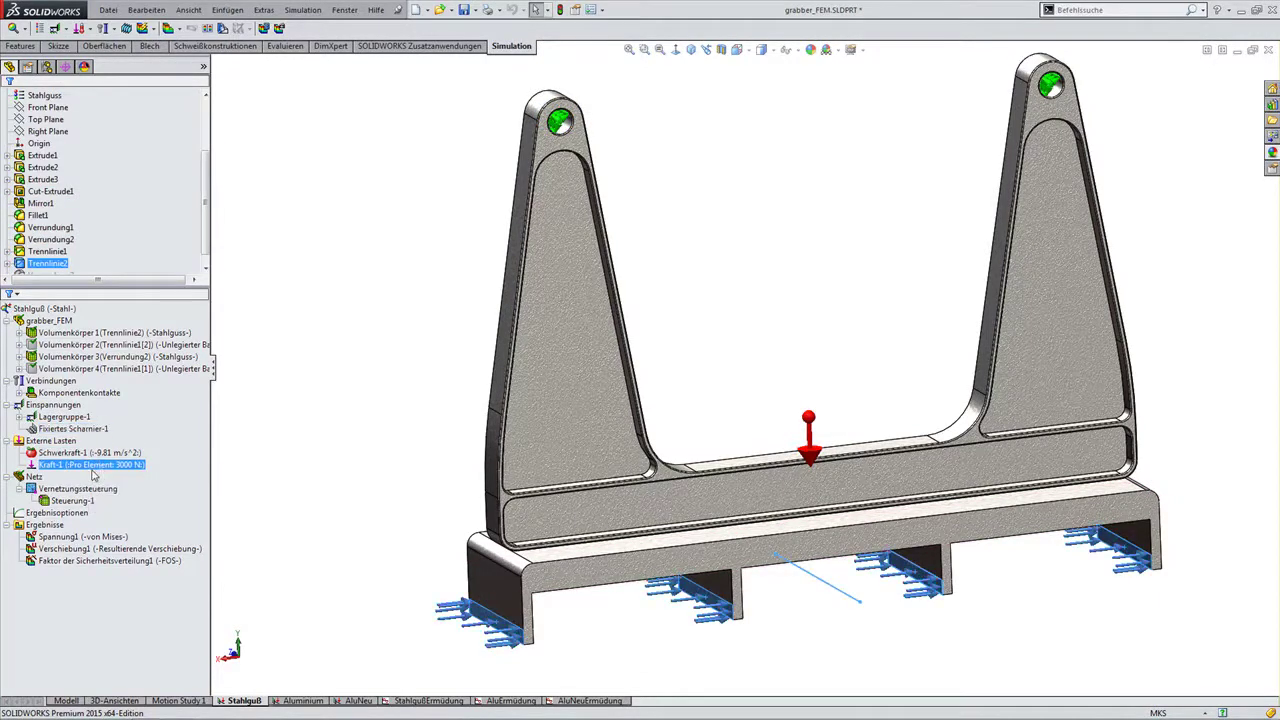
click(119, 479)
click(314, 456)
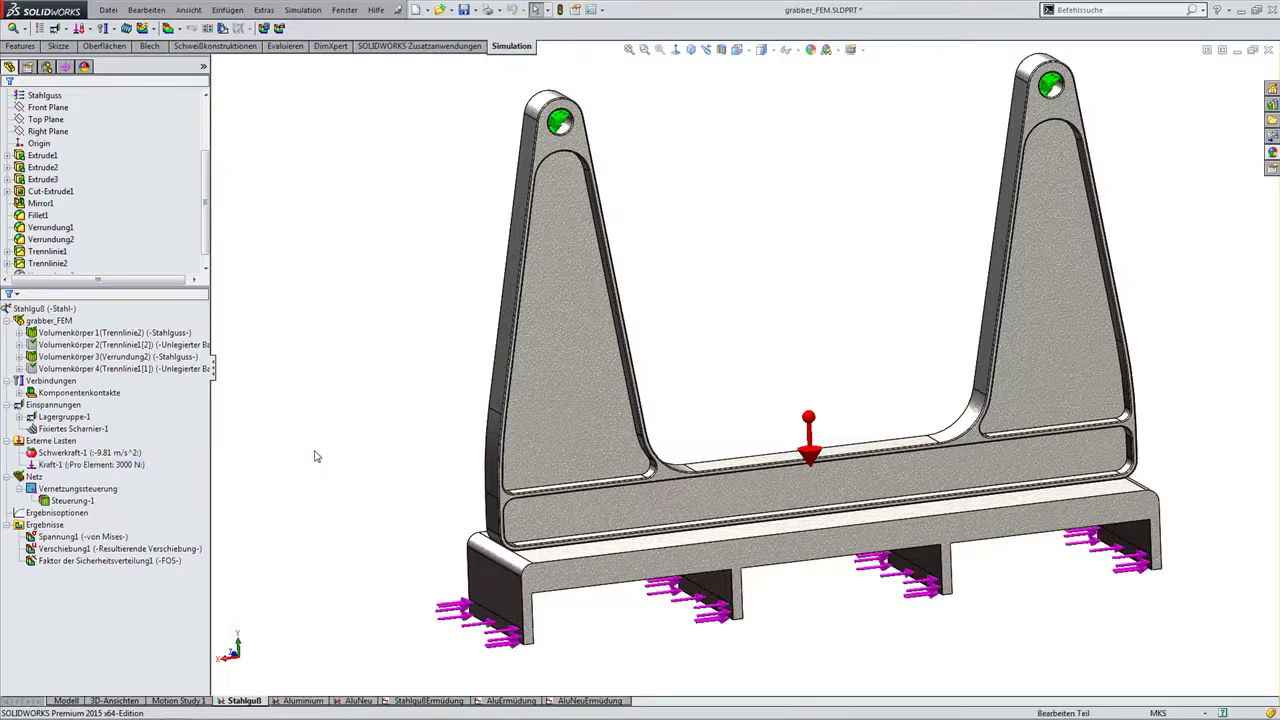
double_click(84, 536)
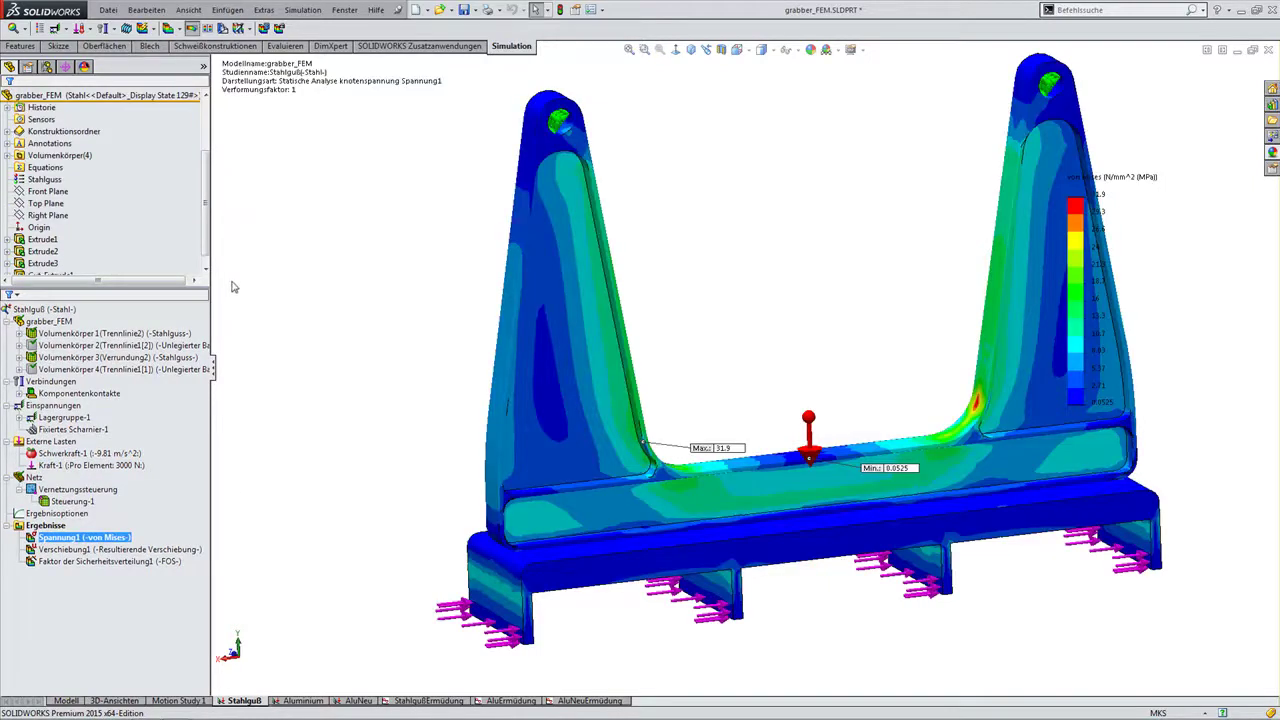
ctrl+click(133, 564)
double_click(133, 566)
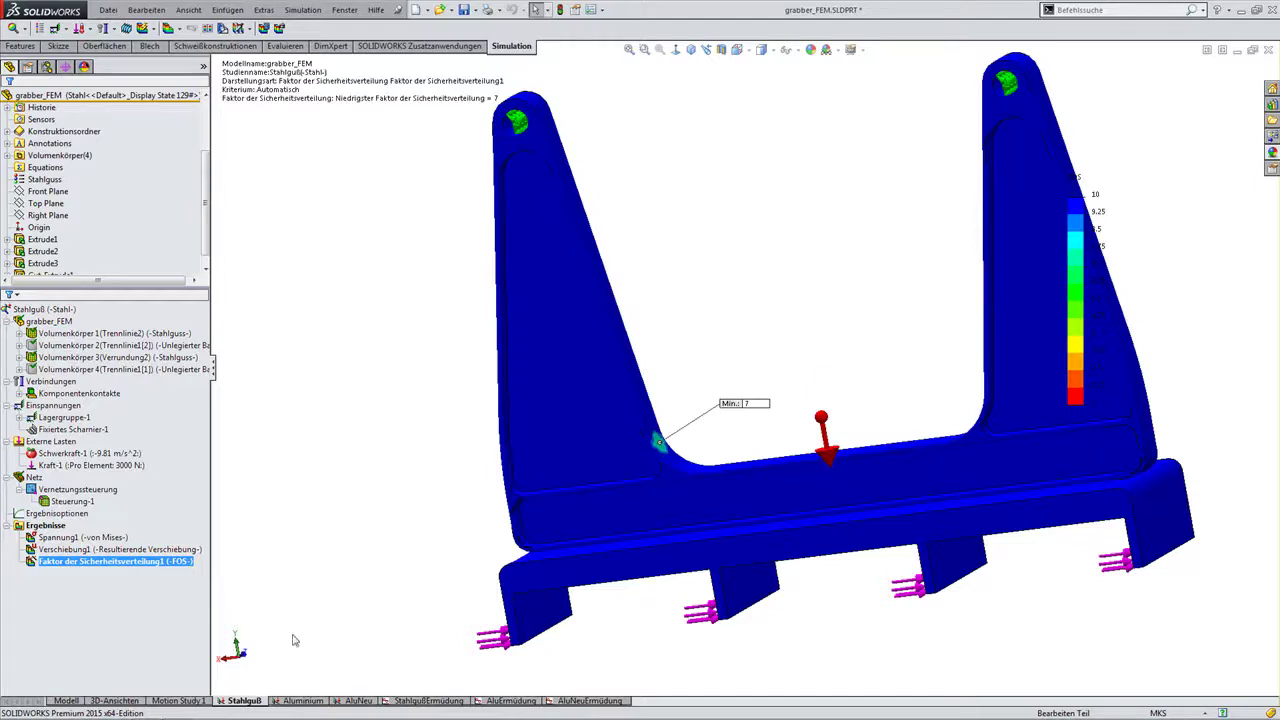
- Switch to the Aluminium study, activate its configuration and show its factor-of-safety plot
click(305, 701)
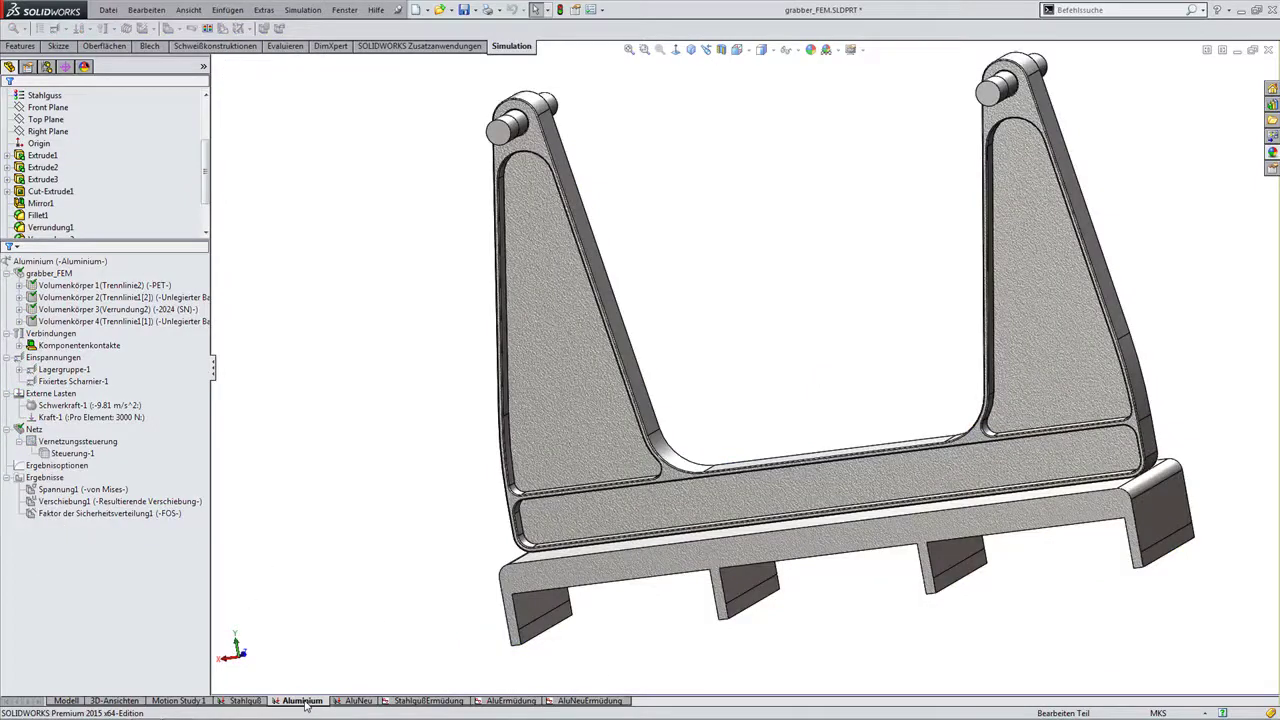
right_click(68, 263)
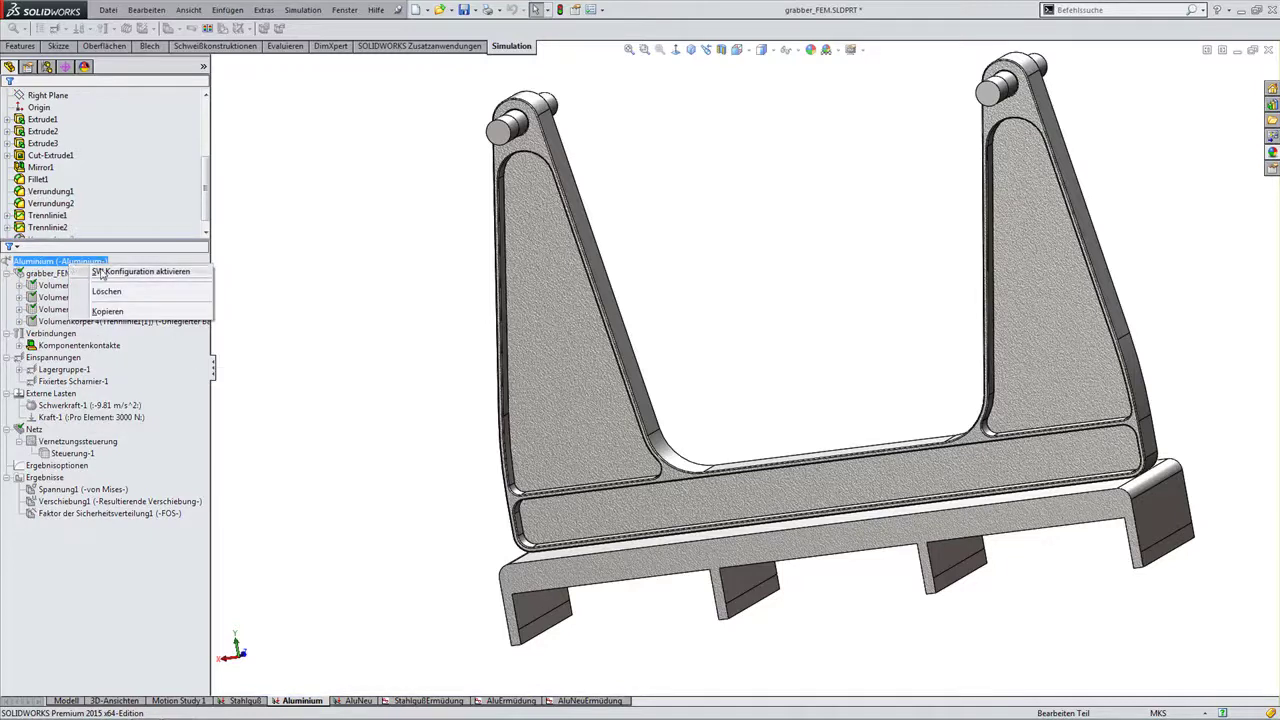
click(105, 272)
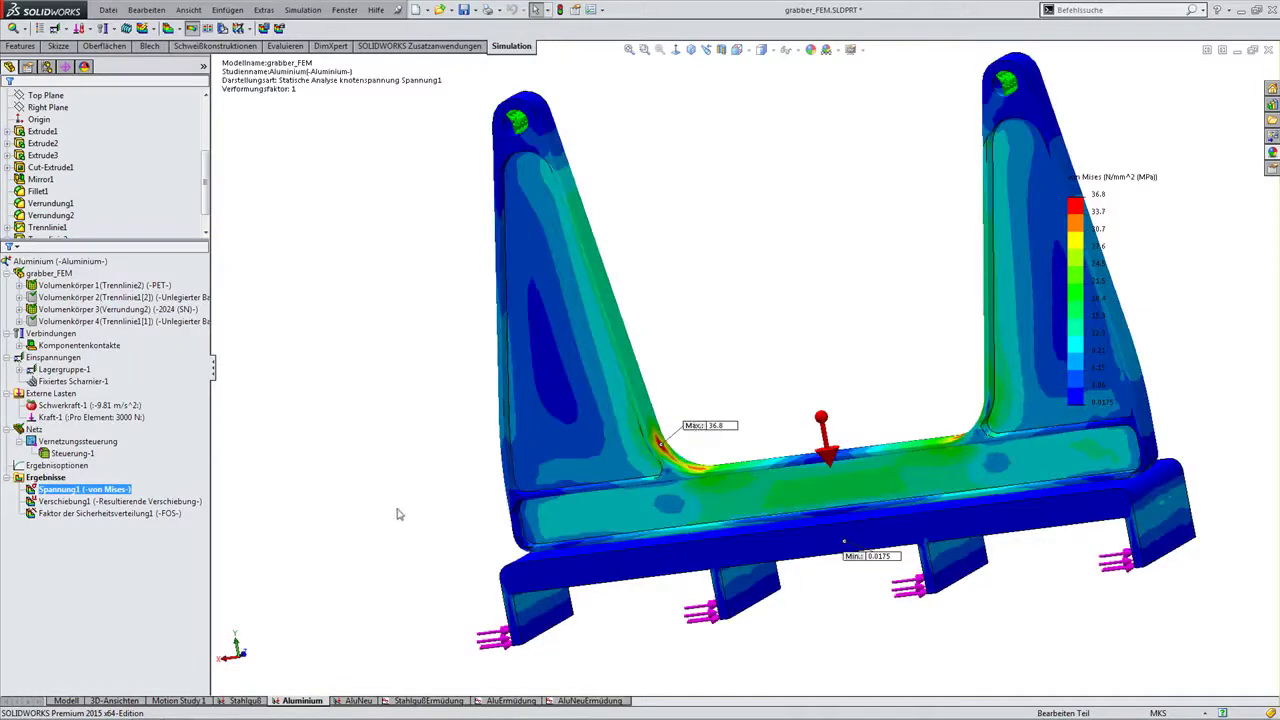
click(34, 515)
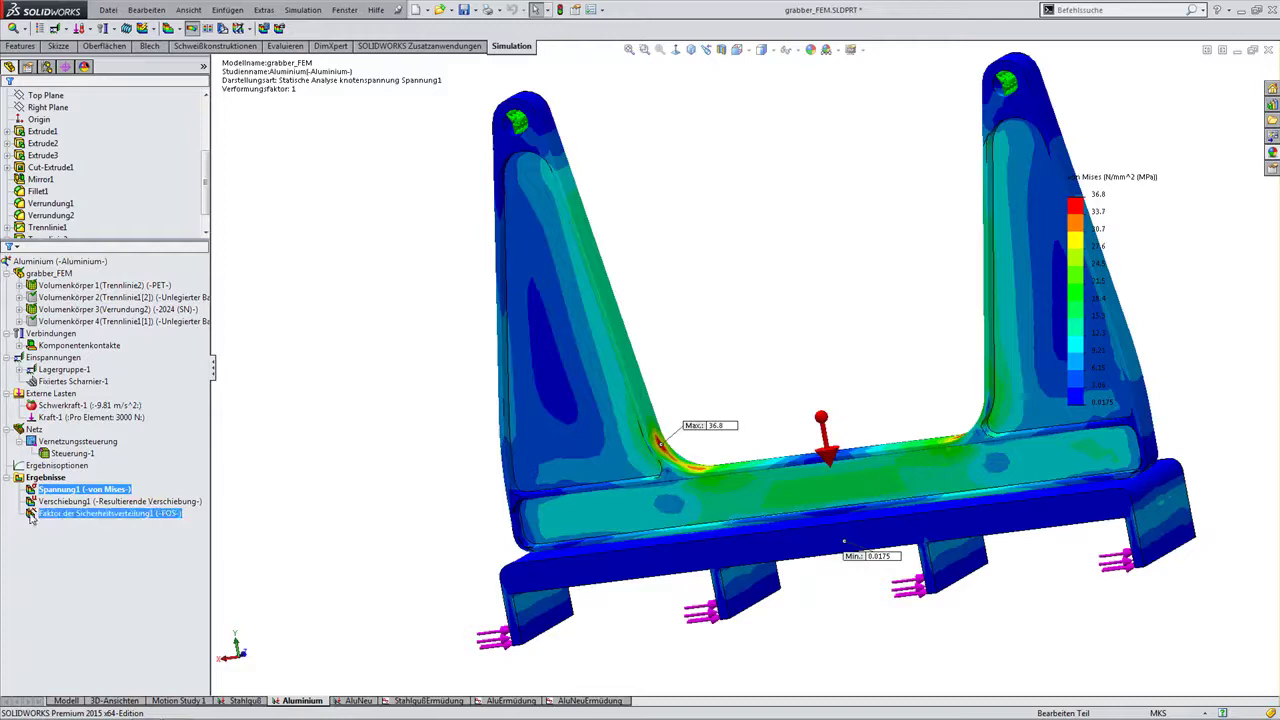
double_click(30, 515)
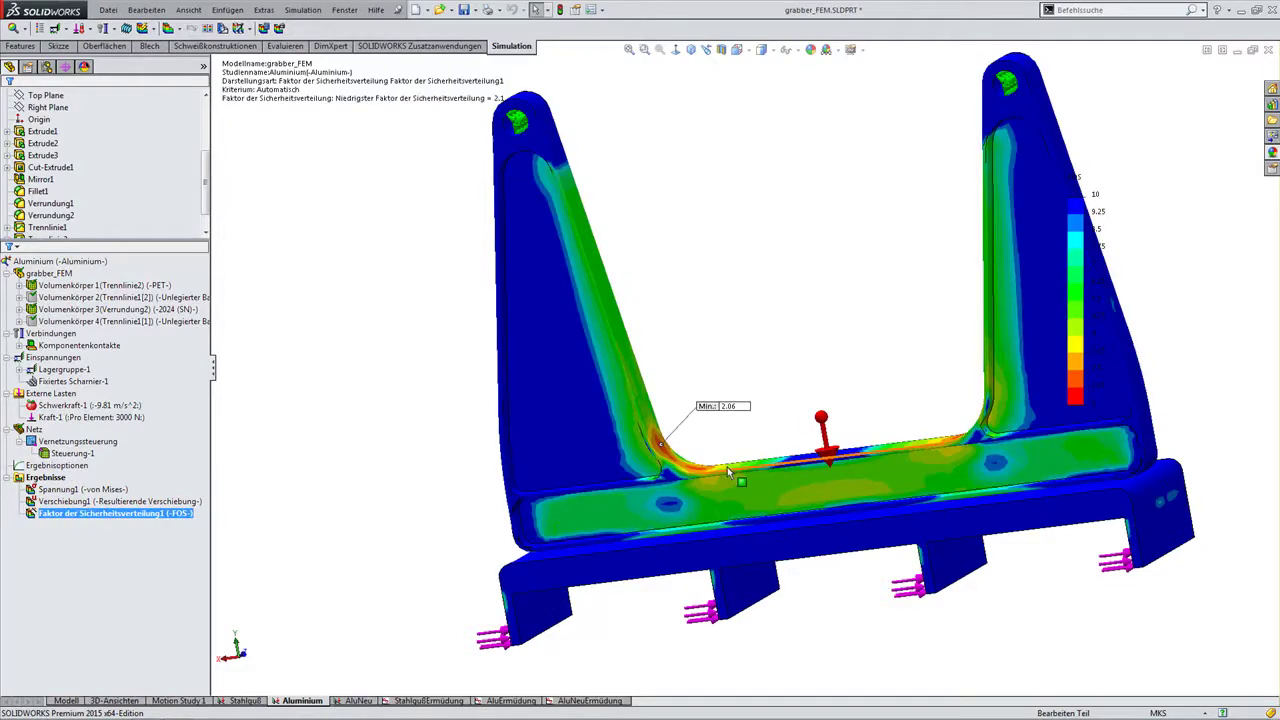
- Open the StahlgußErmüdung study and activate its steel configuration
click(428, 700)
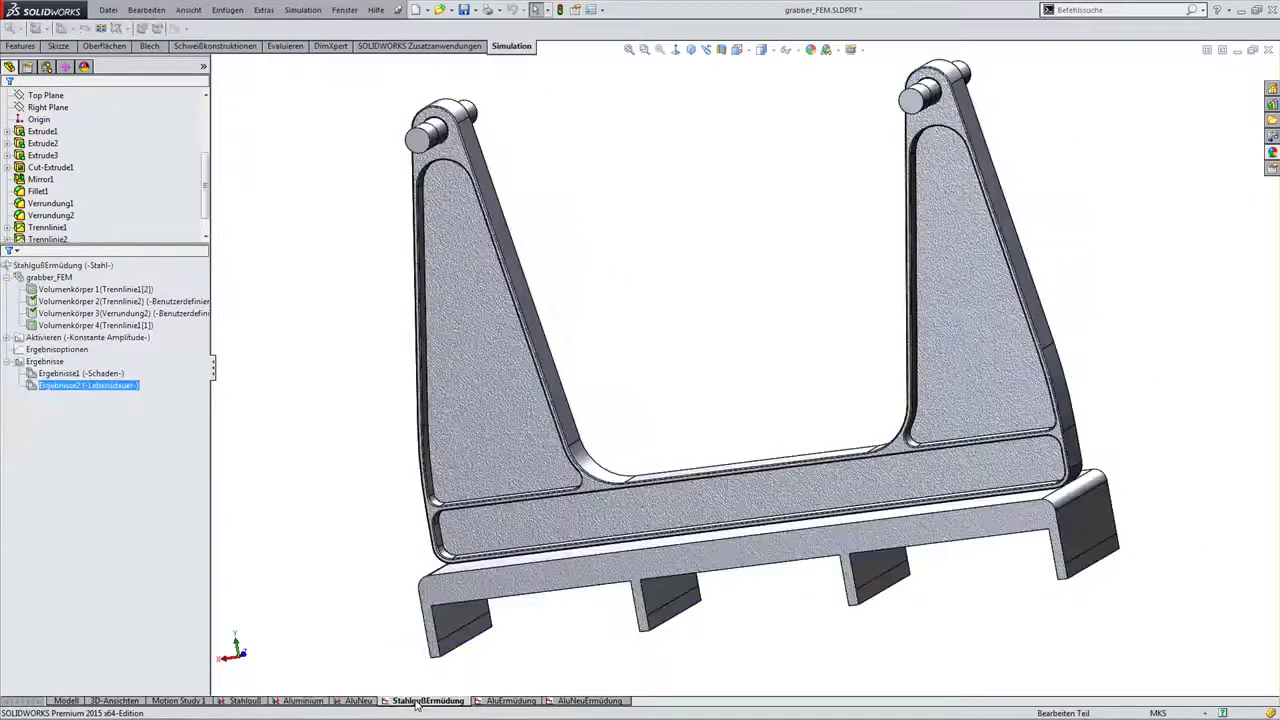
click(57, 266)
right_click(57, 266)
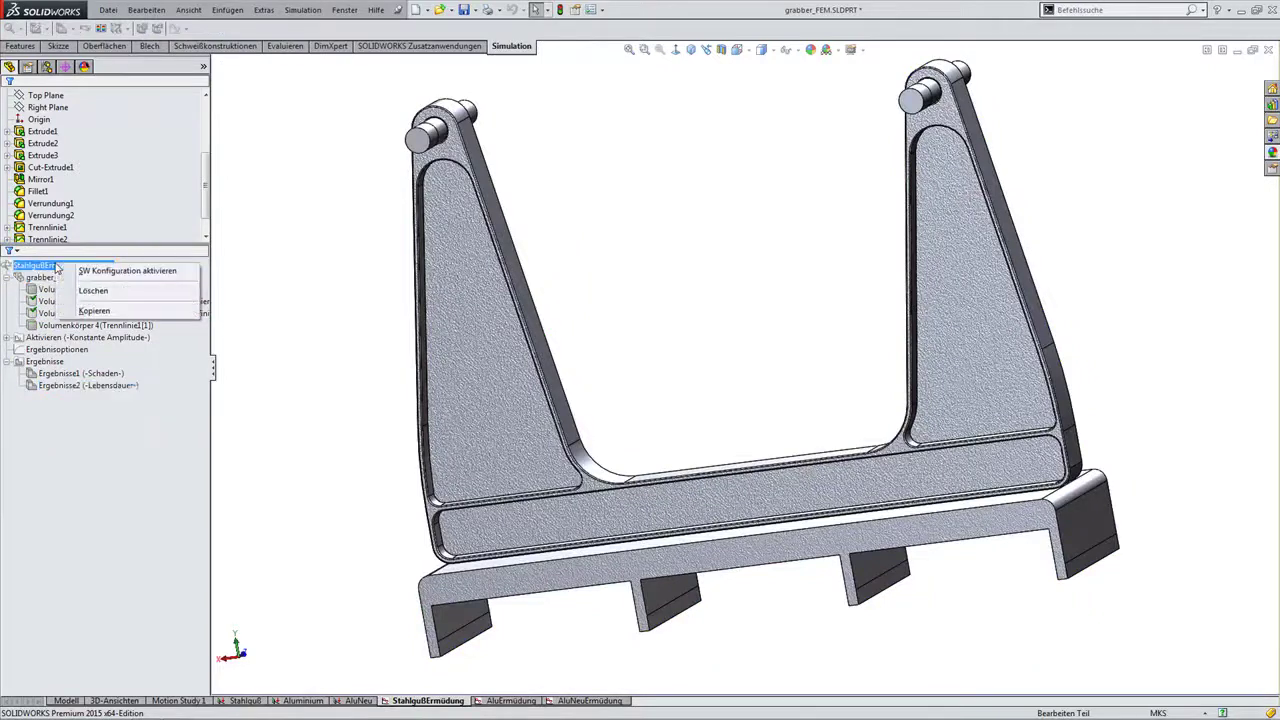
click(116, 272)
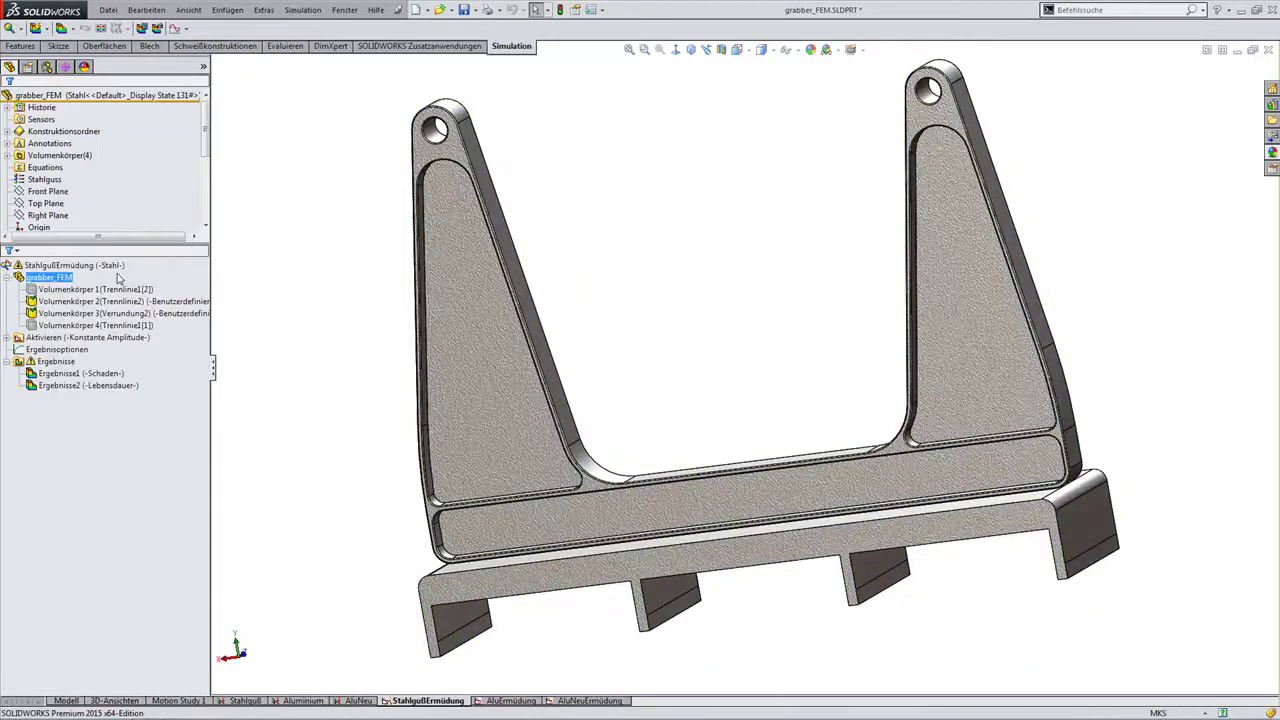
click(130, 313)
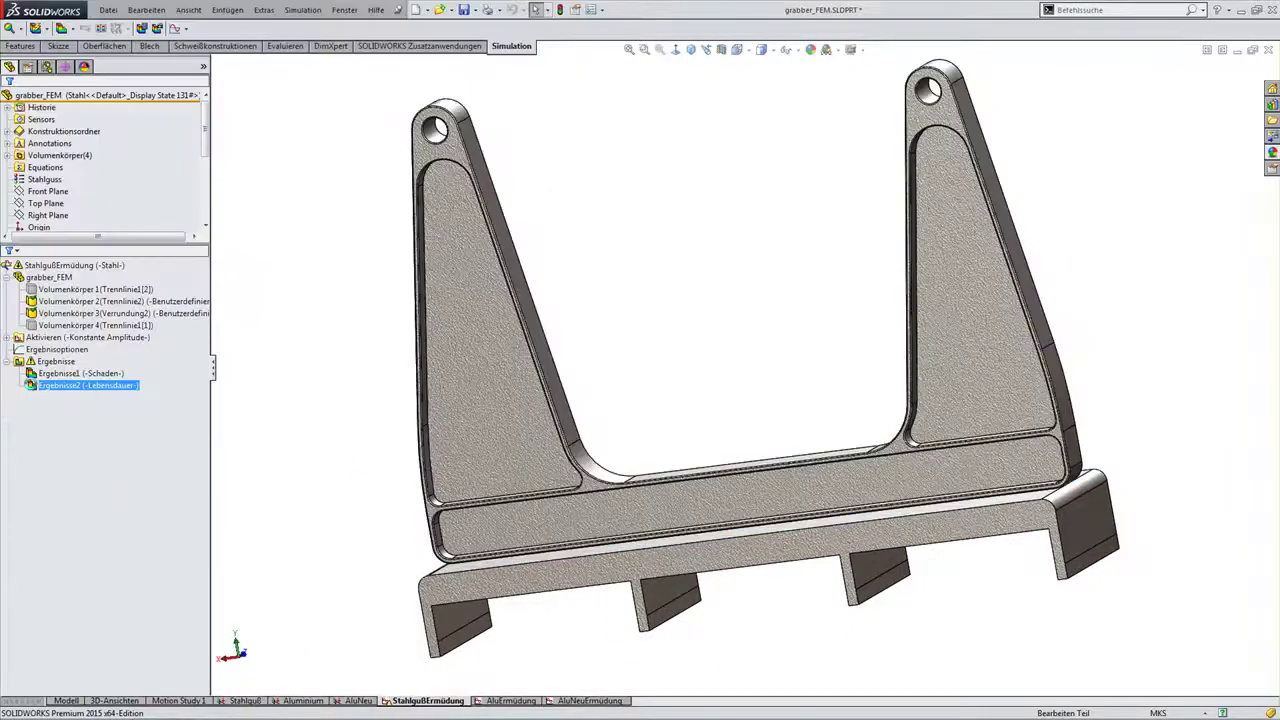
- Show the steel fatigue life (2.000e+007 cycles) and damage (0.5) plots, then open AluErmüdung
double_click(35, 385)
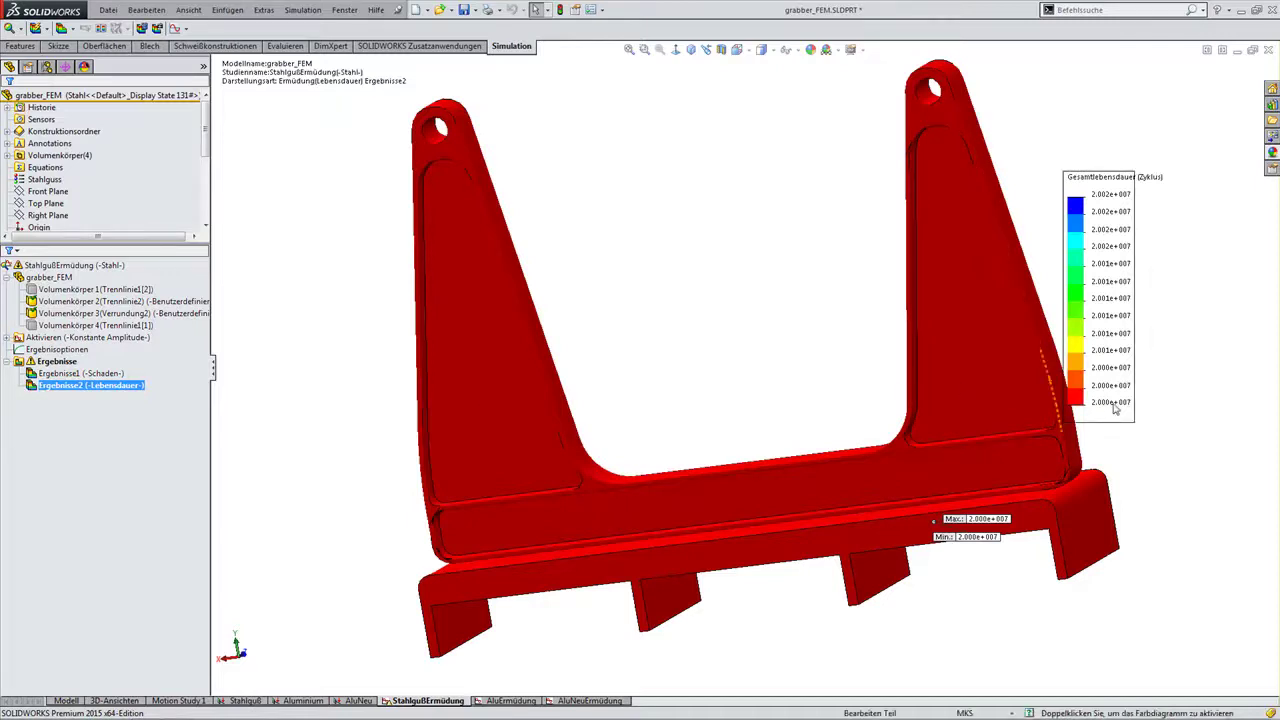
ctrl+click(80, 373)
click(30, 374)
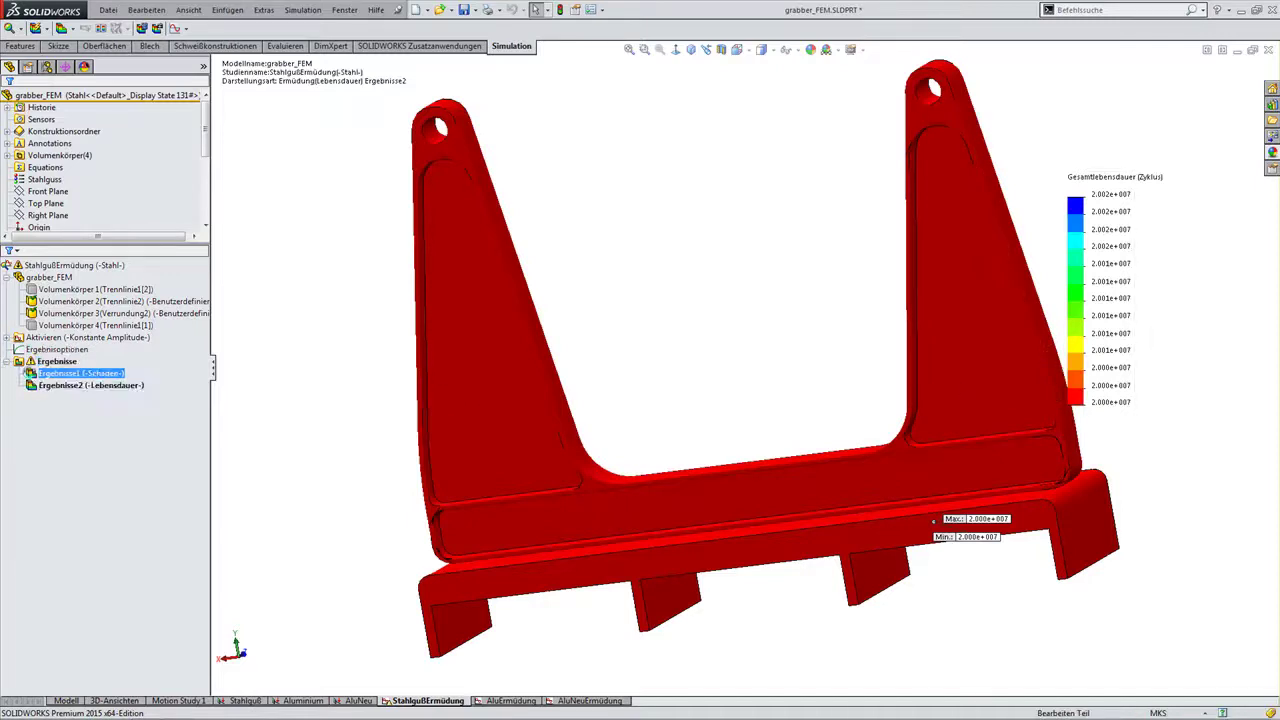
double_click(31, 374)
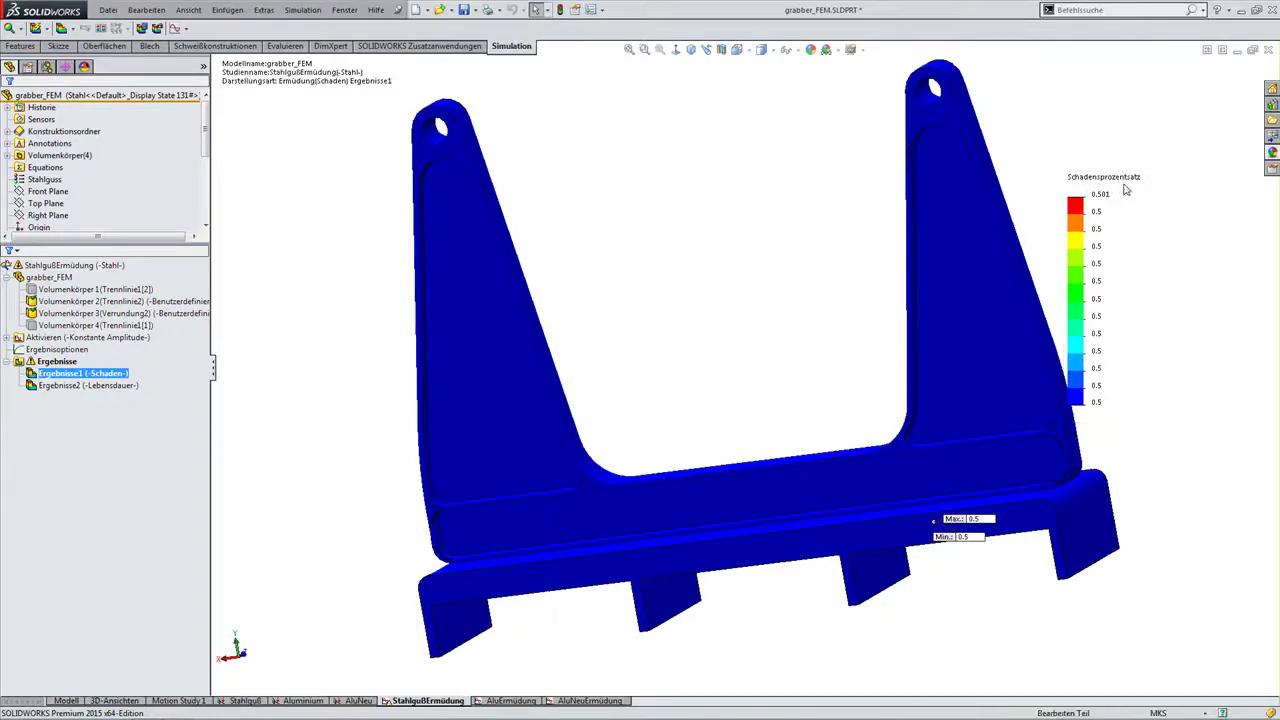
click(510, 701)
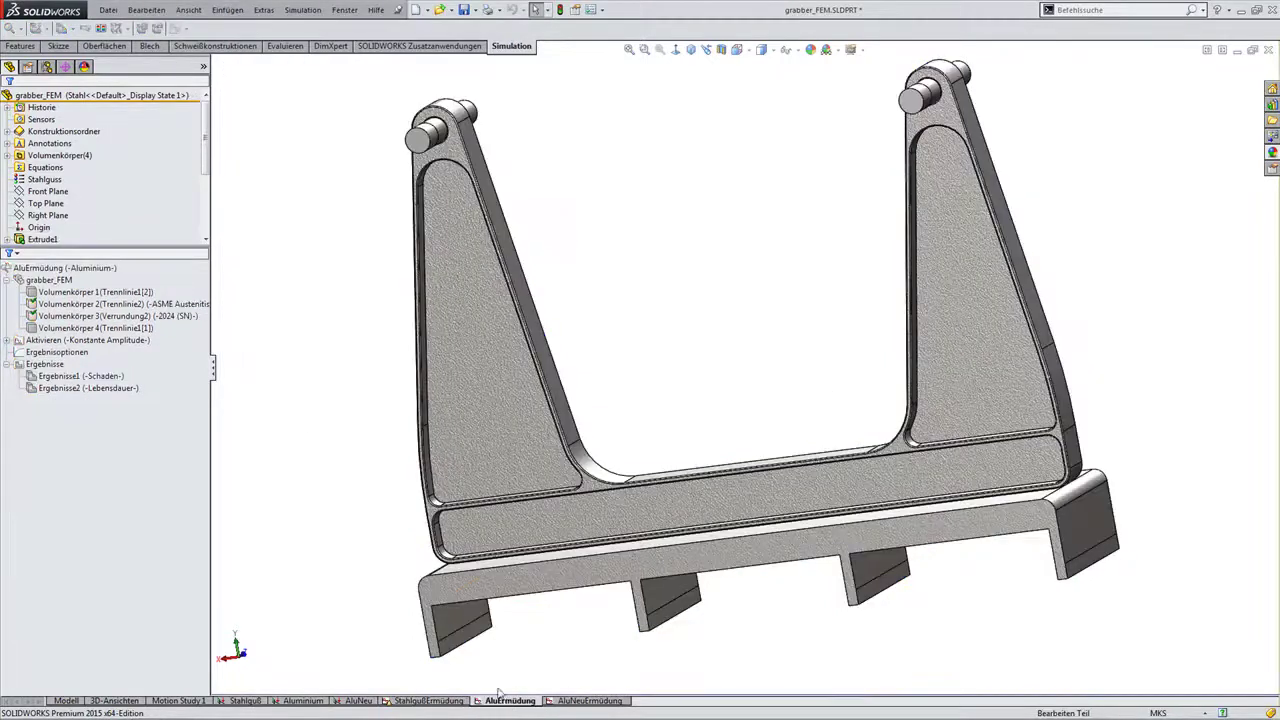
- Activate the Aluminium configuration and review the 2024 (SN) material's S-N curve
click(68, 270)
right_click(48, 272)
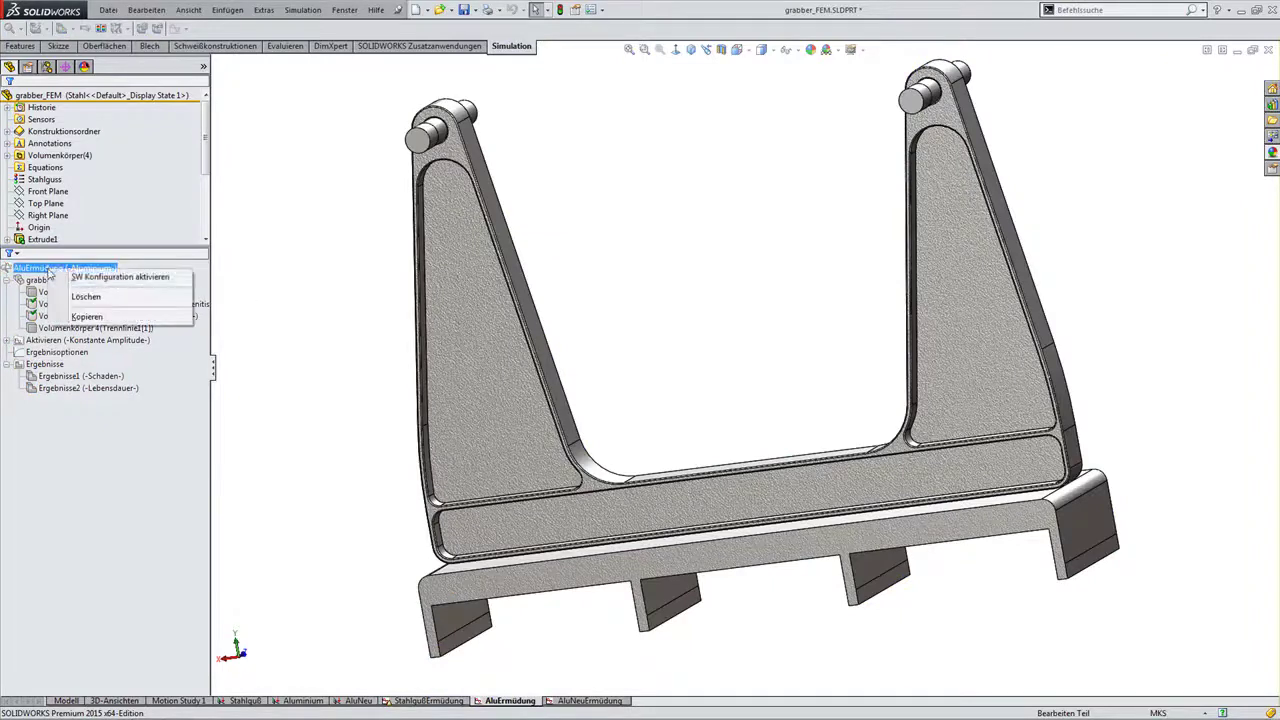
click(80, 273)
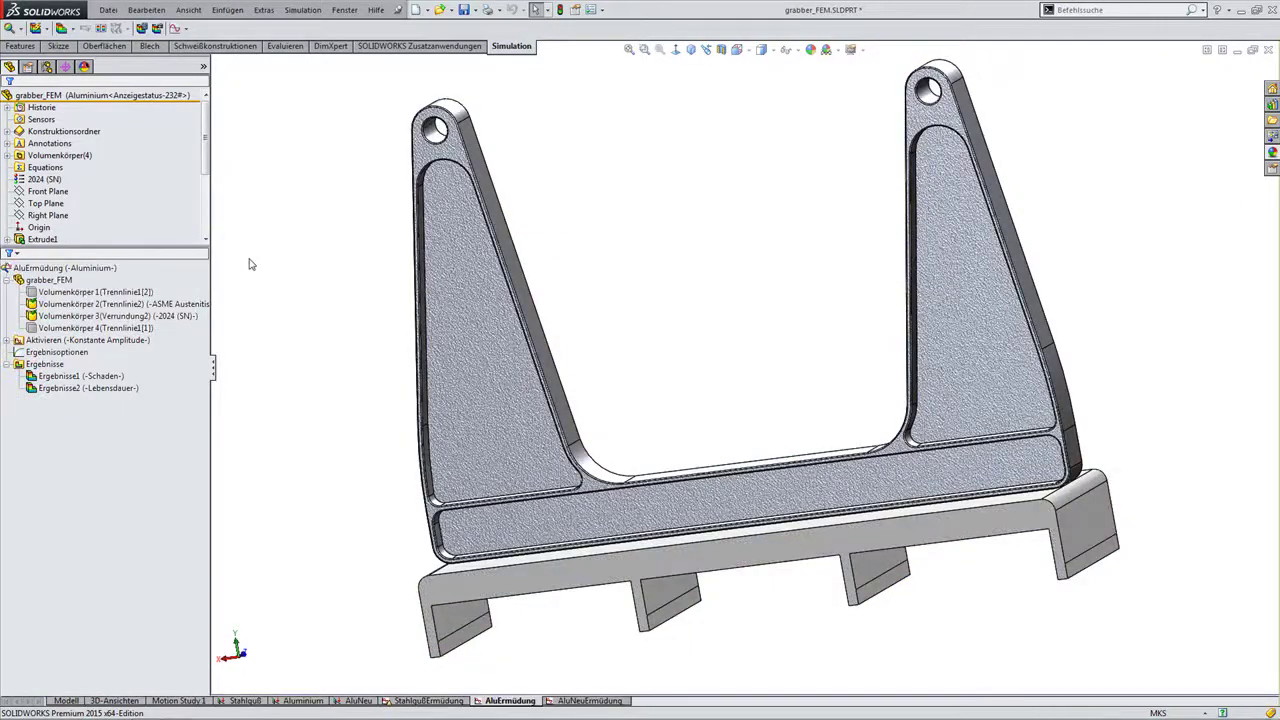
right_click(166, 316)
click(250, 325)
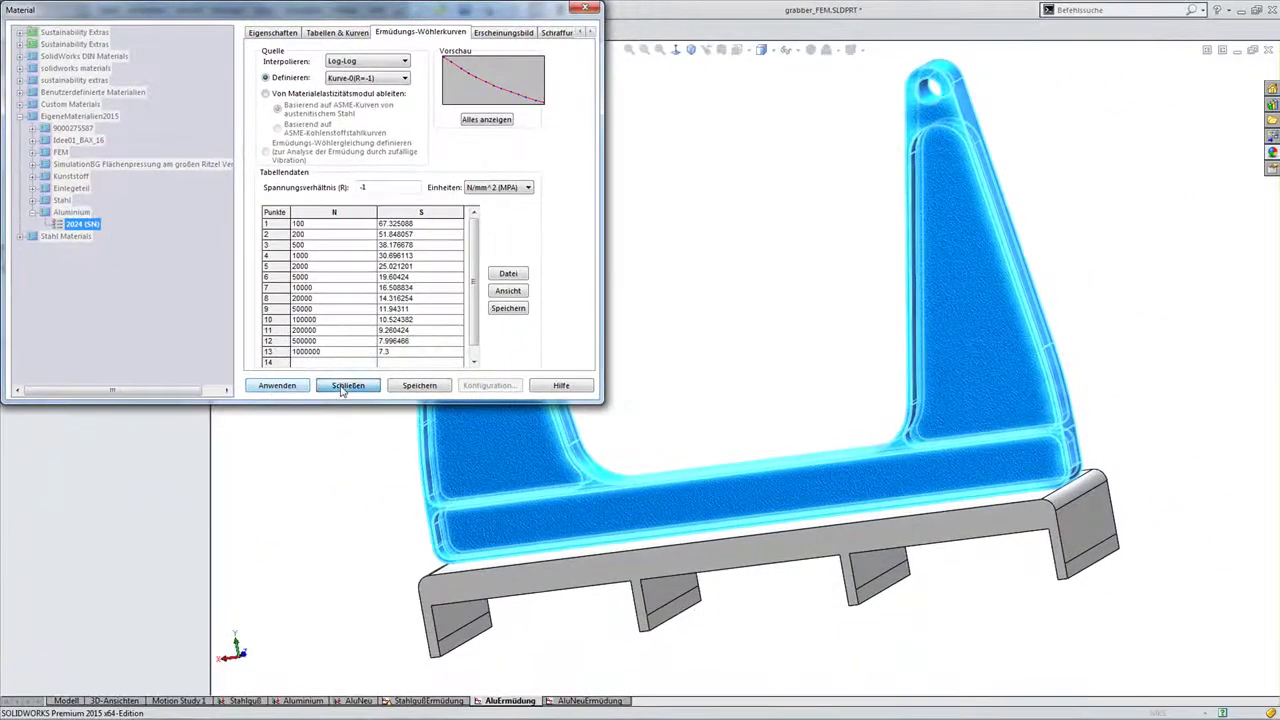
click(341, 388)
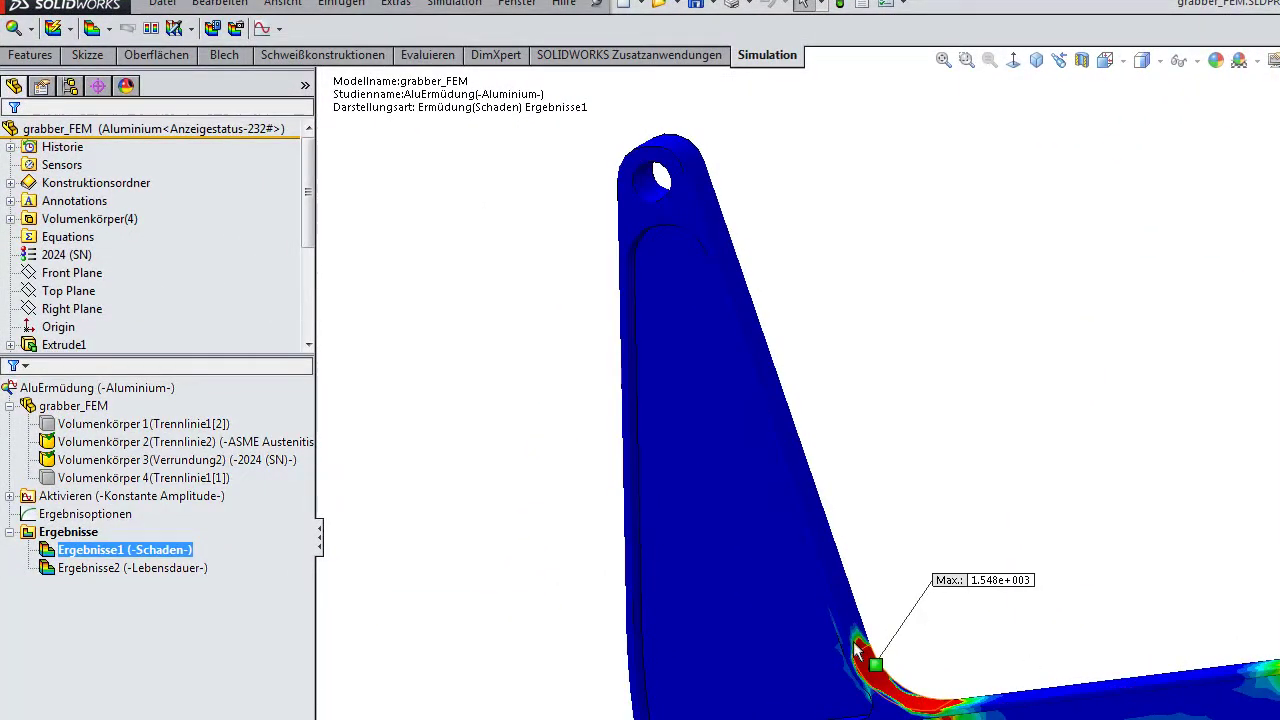
- Show the aluminium fatigue life plot (minimum 6.461e+003 cycles), then open the AluNeu study
ctrl+click(48, 570)
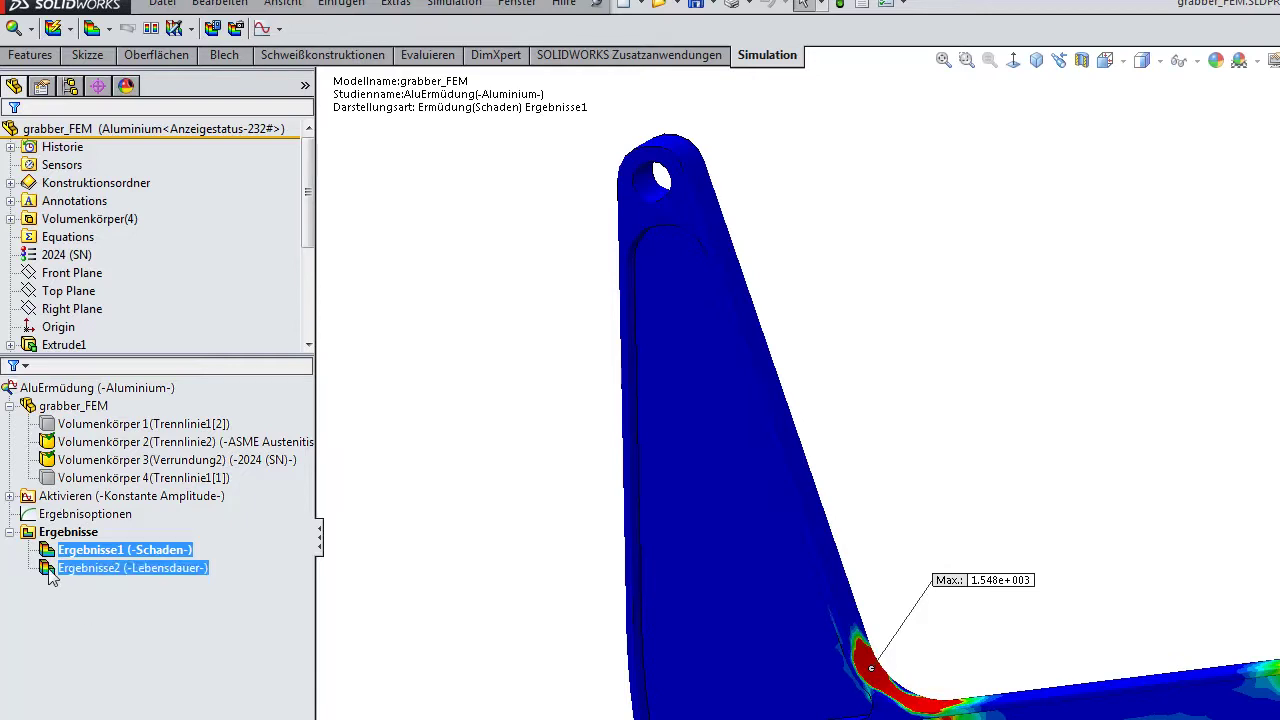
double_click(52, 577)
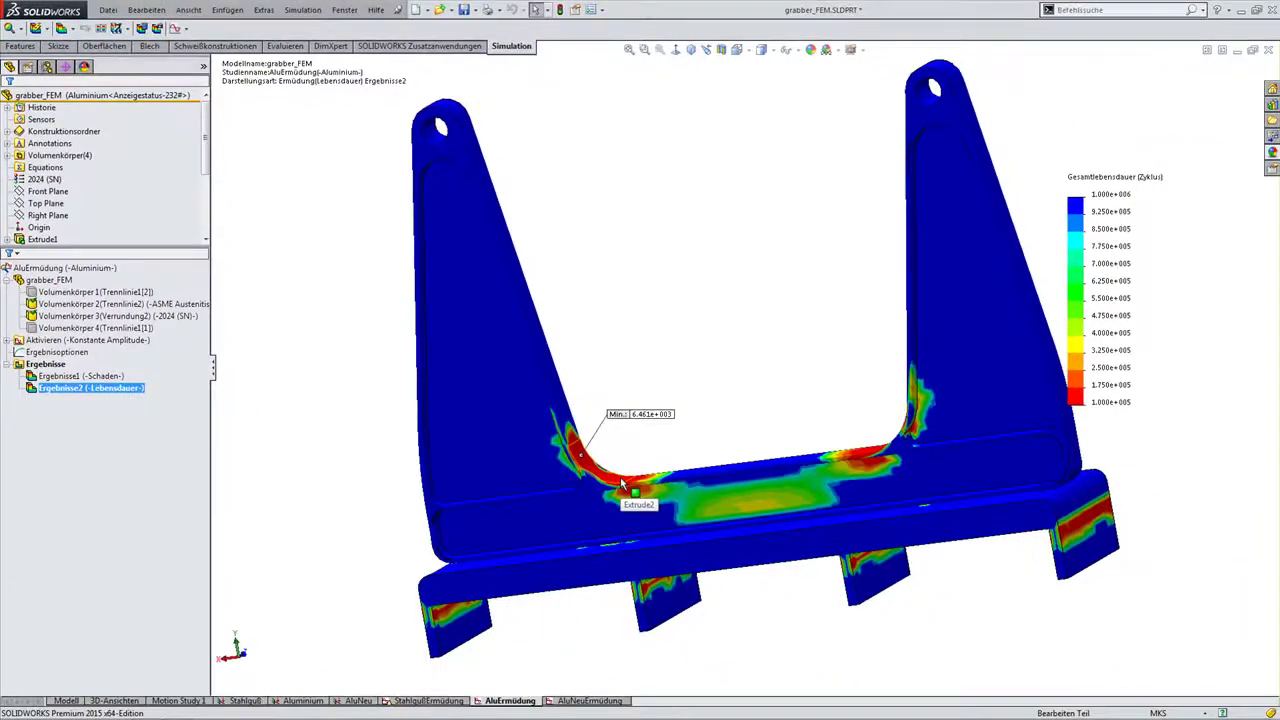
click(357, 700)
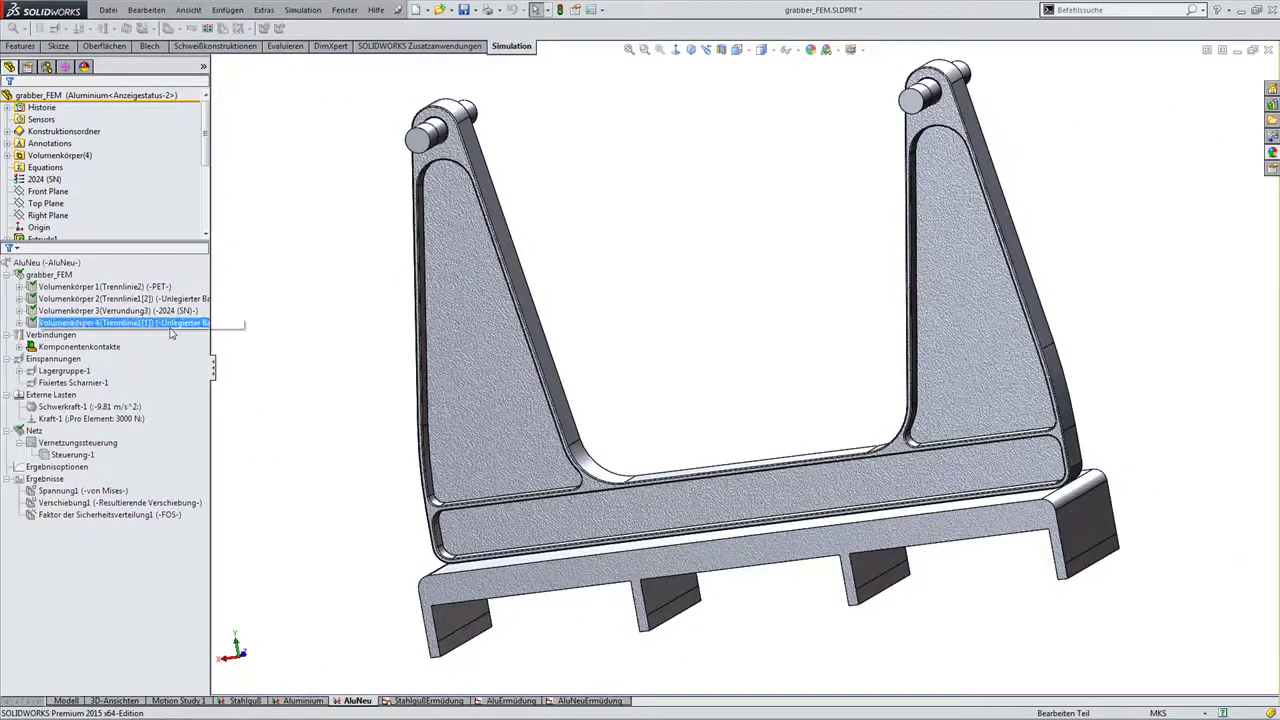
- Activate the AluNeu configuration and show its von Mises stress plot peaking at 20.6 N/mm^2
right_click(72, 263)
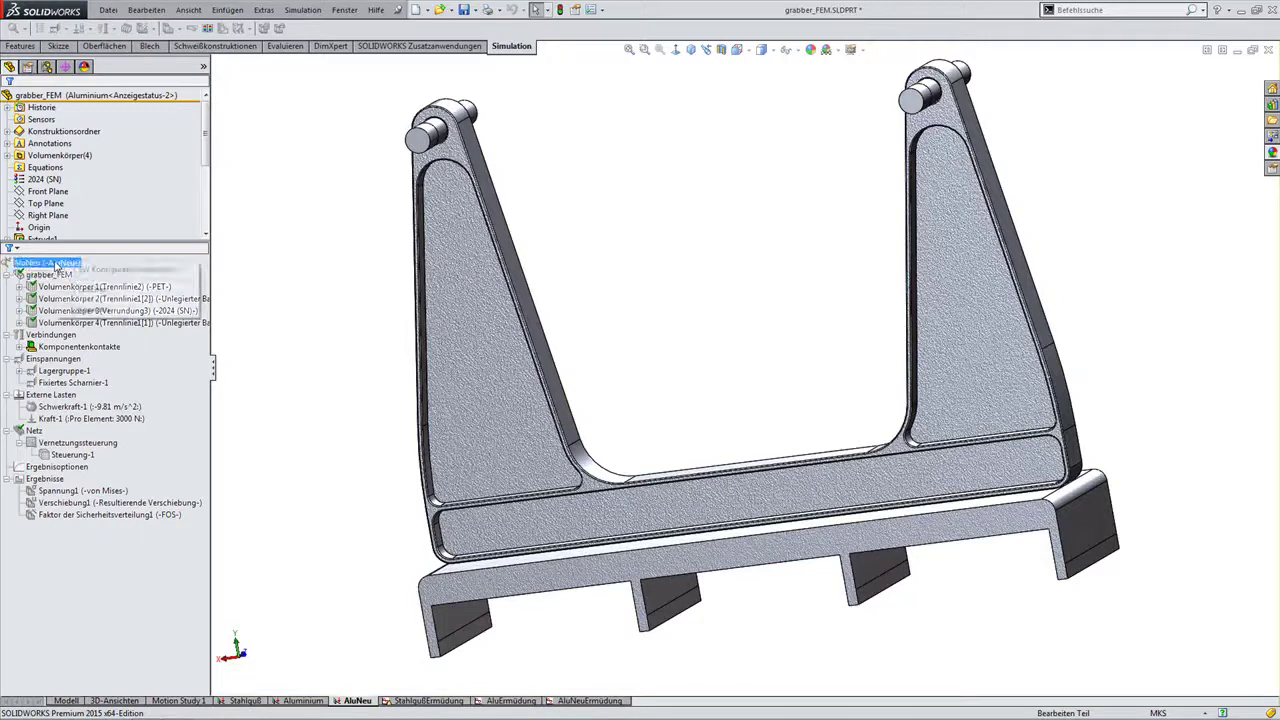
click(112, 270)
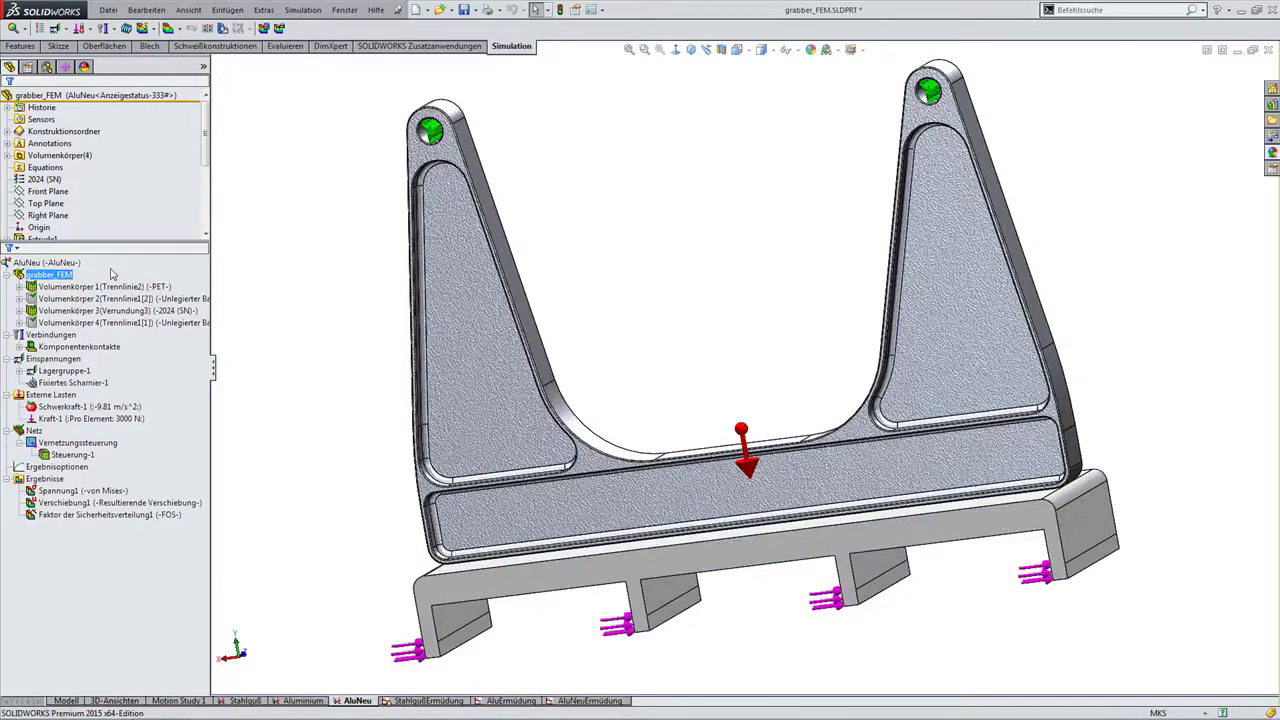
double_click(80, 490)
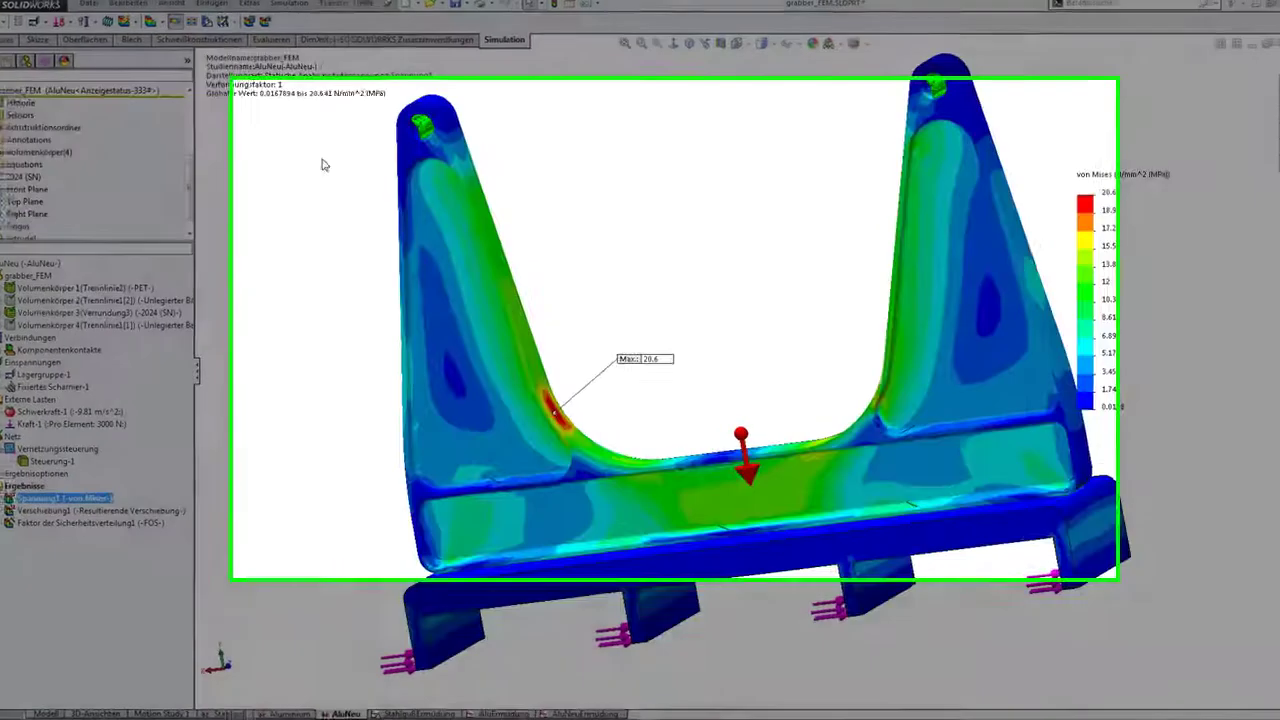